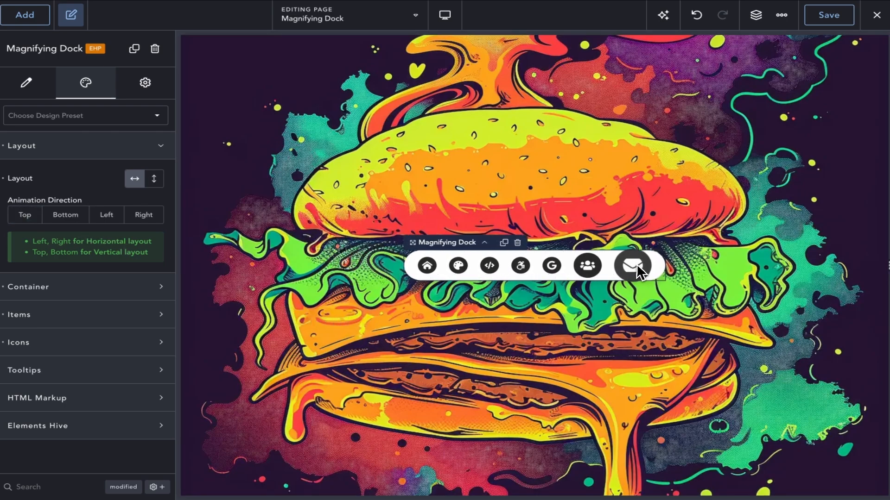
Step: Try the dock's vertical layout and the Bottom, Left and Right animation directions, returning to the horizontal layout with no direction set
left_click(153, 178)
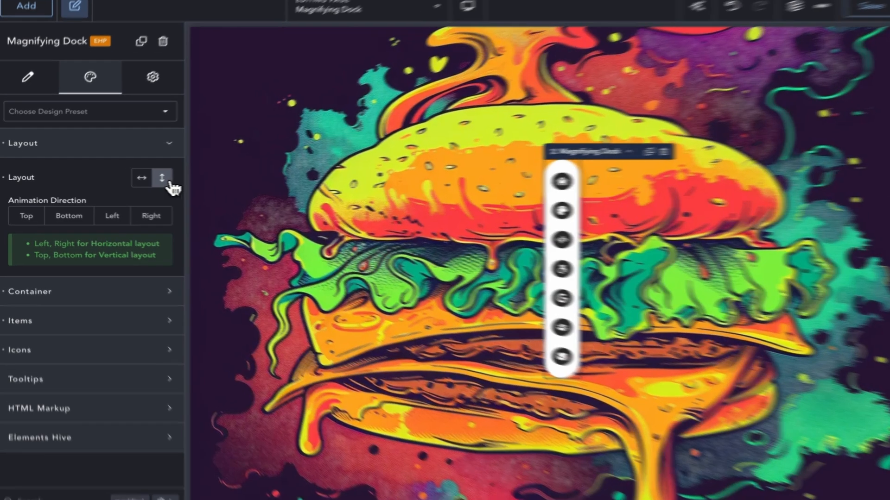
left_click(141, 177)
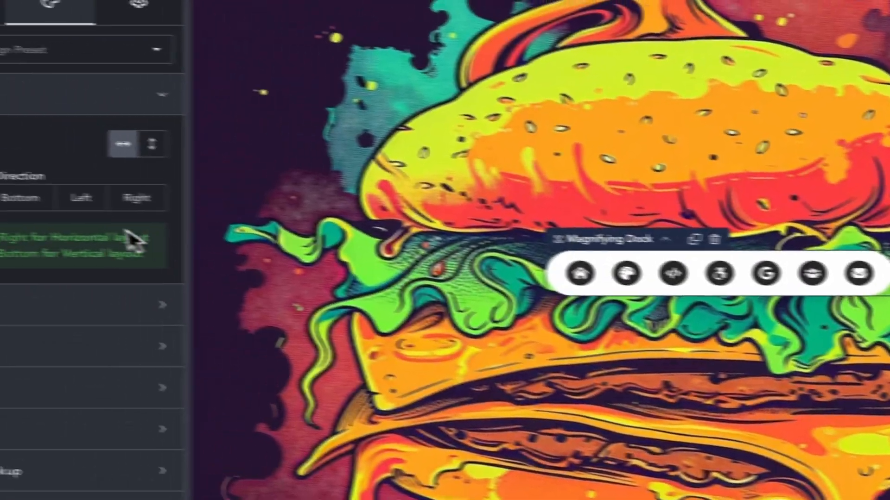
left_click(97, 207)
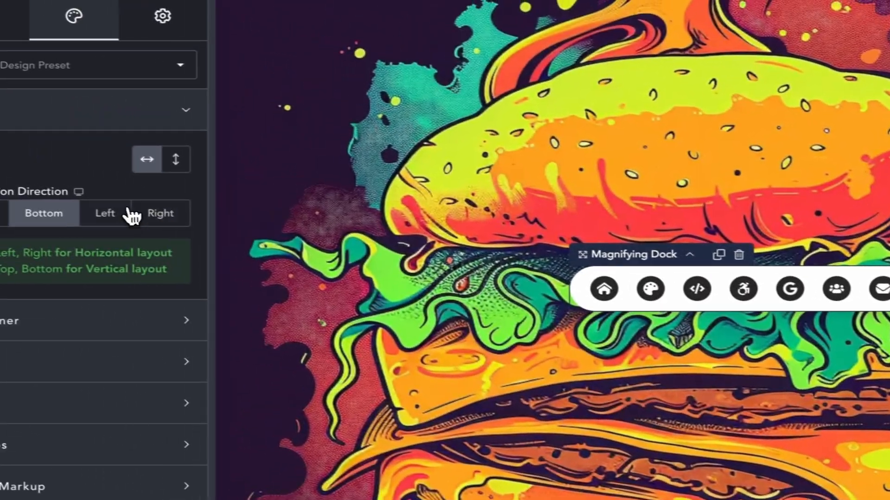
left_click(126, 213)
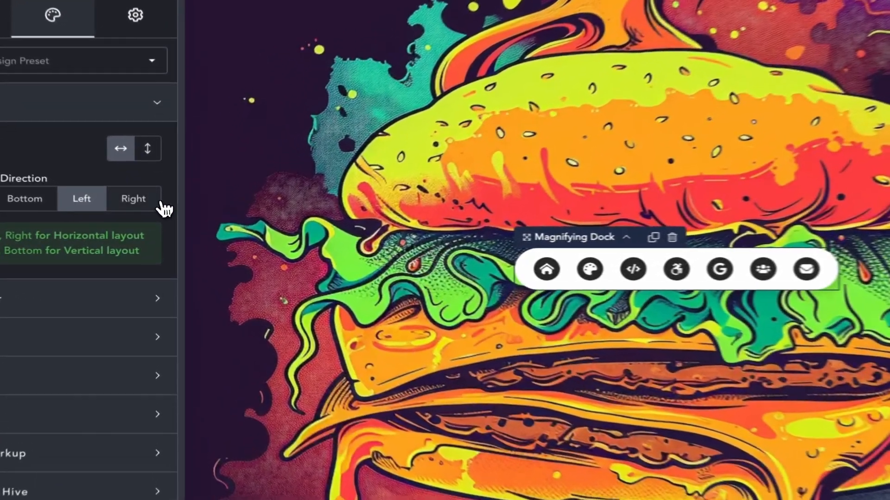
left_click(160, 202)
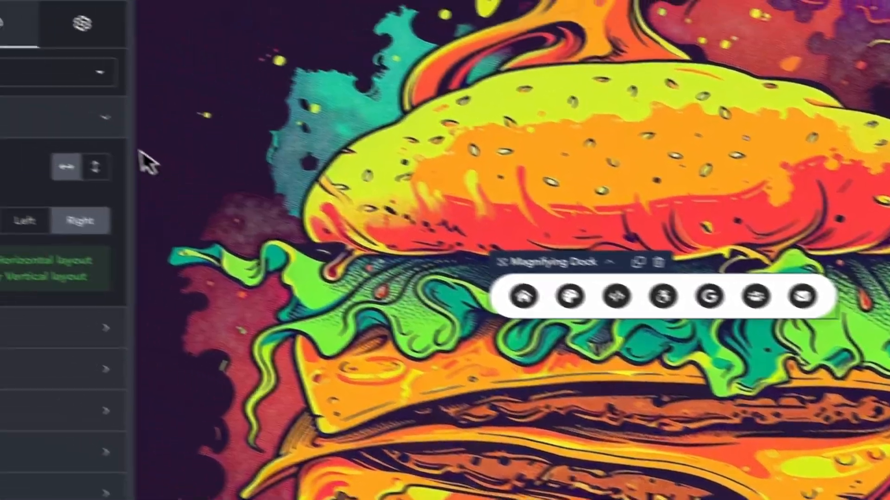
left_click(153, 183)
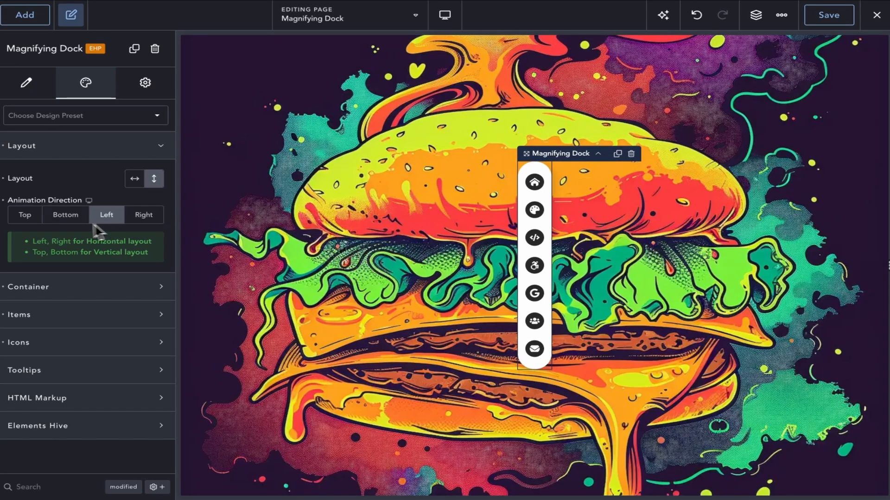
left_click(19, 215)
left_click(135, 178)
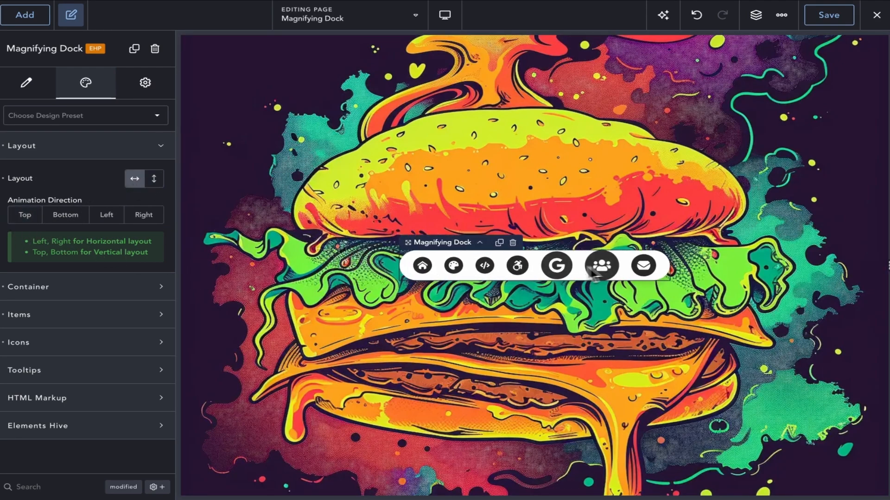
Step: Try a solid red #C12E2E background on the dock container and look over the fill type options
left_click(116, 146)
left_click(116, 173)
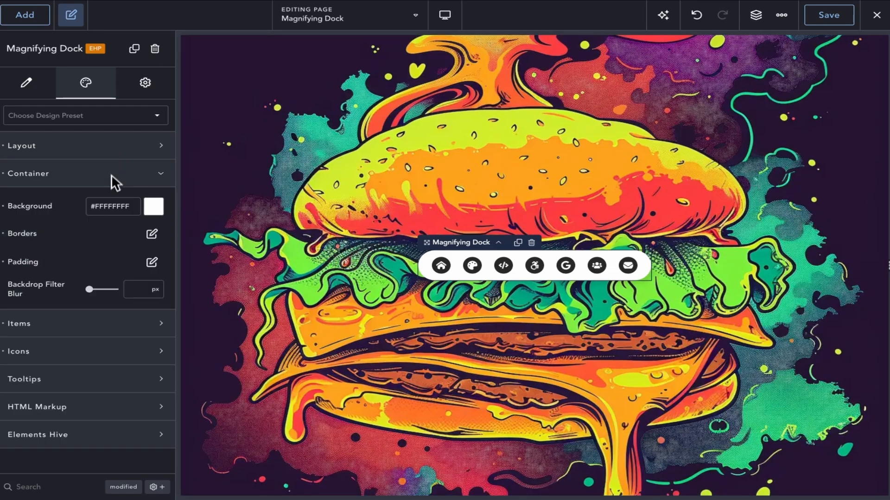
left_click(153, 206)
left_click(132, 260)
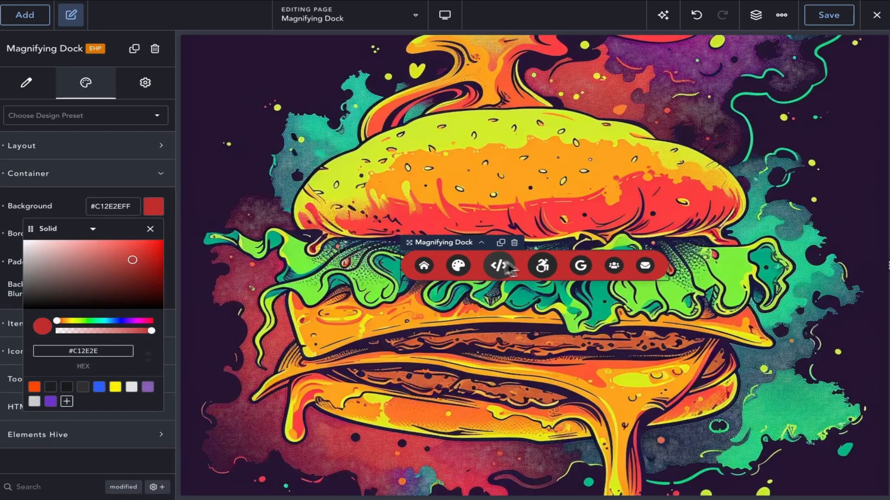
left_click(92, 229)
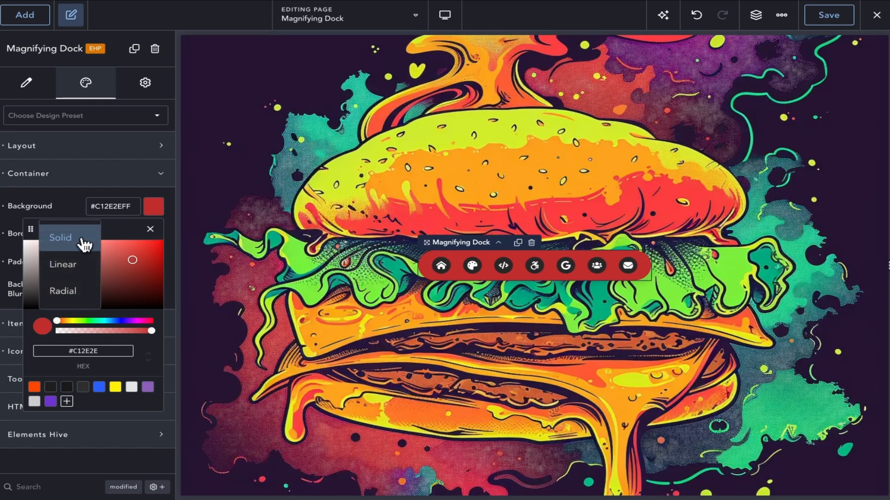
left_click(73, 213)
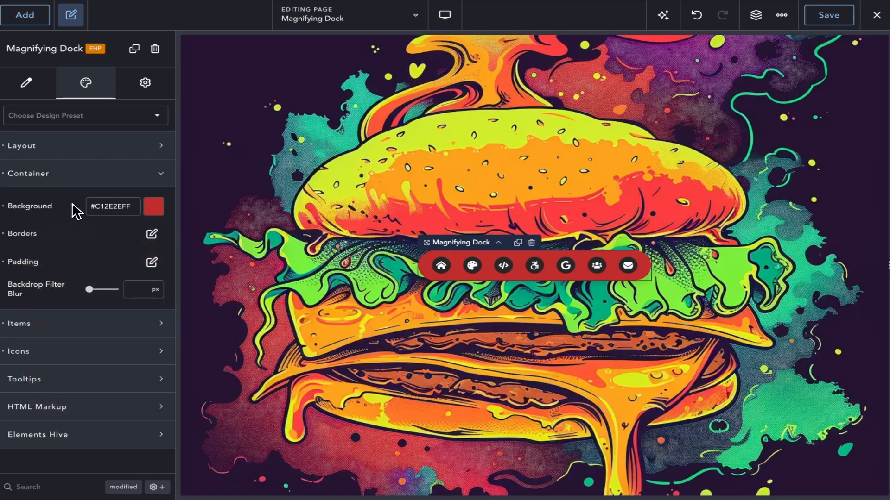
Step: Reduce the dock container's border radius to give it only slightly rounded corners
left_click(152, 234)
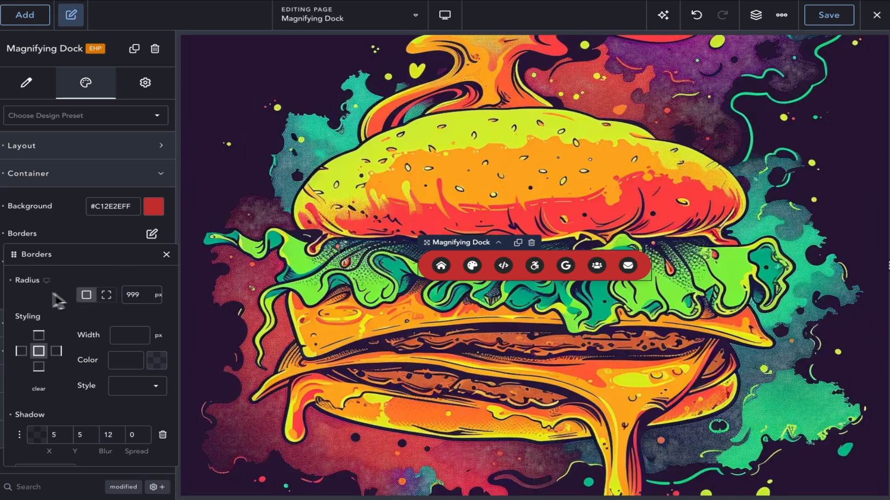
left_click(11, 281)
left_click(94, 236)
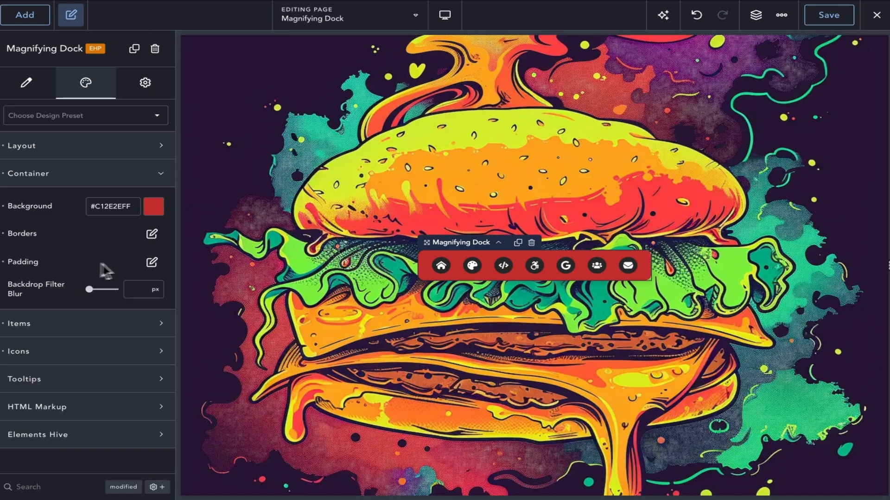
Step: Set the container's backdrop filter blur to 4 px and its background to translucent light grey #ECECEC2B
left_click(152, 263)
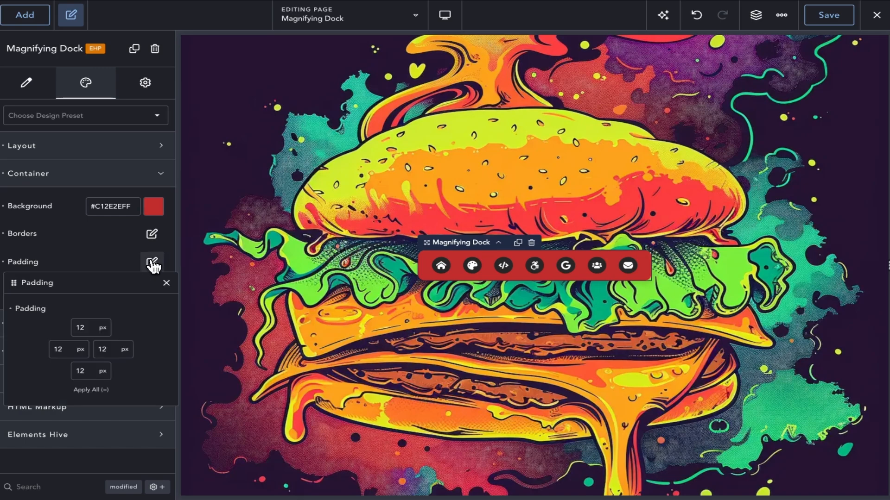
left_click(115, 263)
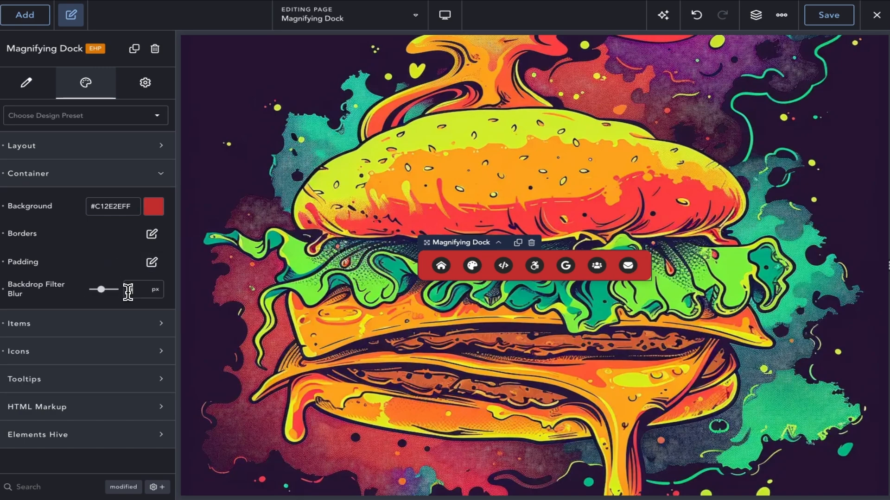
left_click(154, 206)
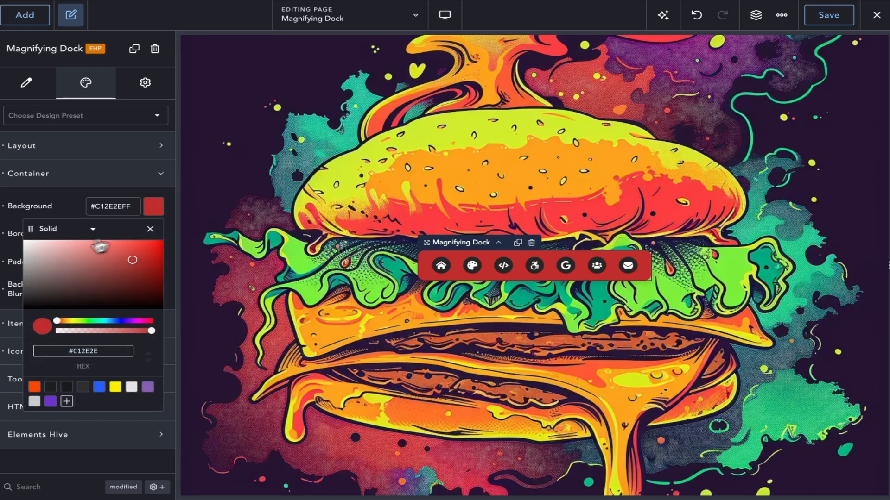
left_click(26, 250)
left_click_drag(152, 331, 77, 332)
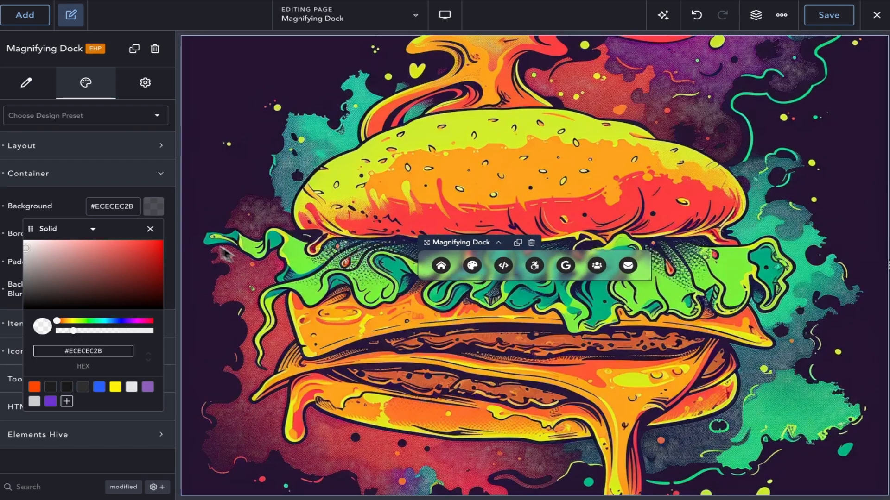
left_click(77, 216)
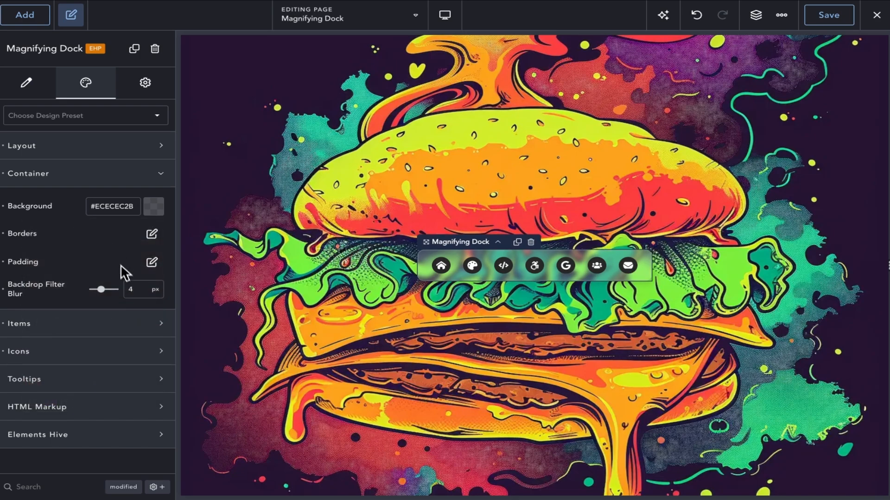
Step: Set the dock items' gap to 30 px and their size to 40 px after trying sizes of 50 and 30 px
left_click(92, 181)
left_click(87, 202)
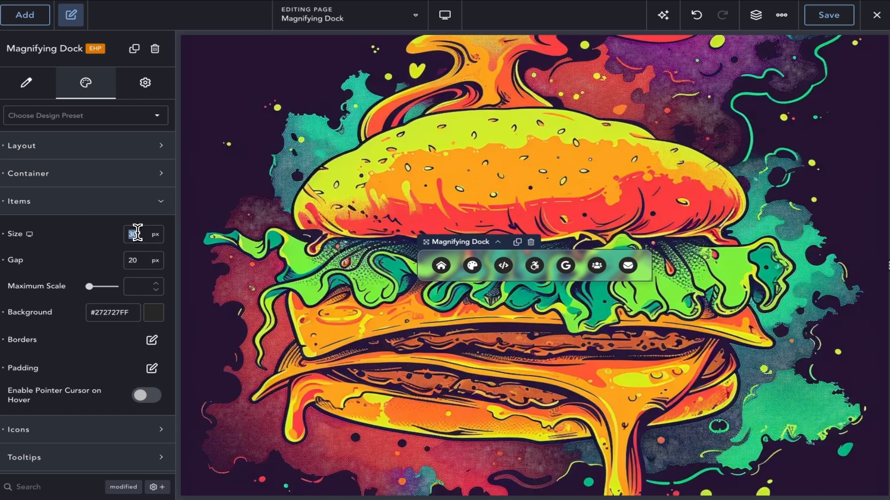
type("50")
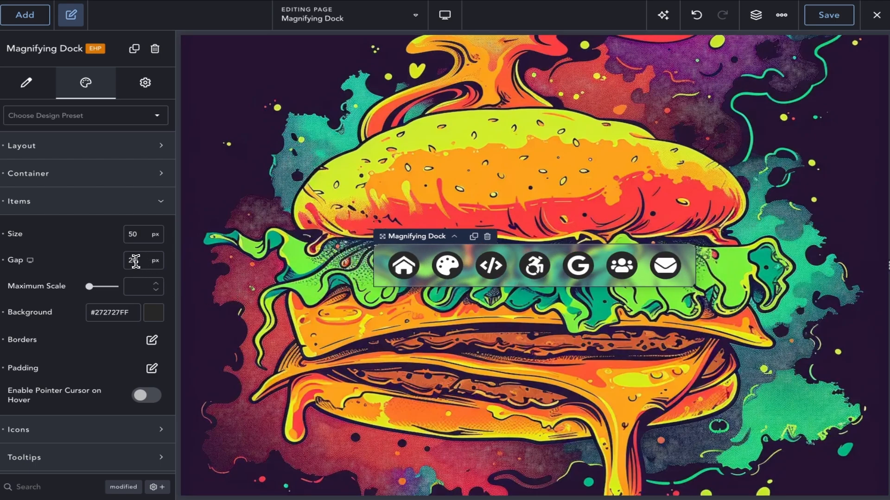
type("30")
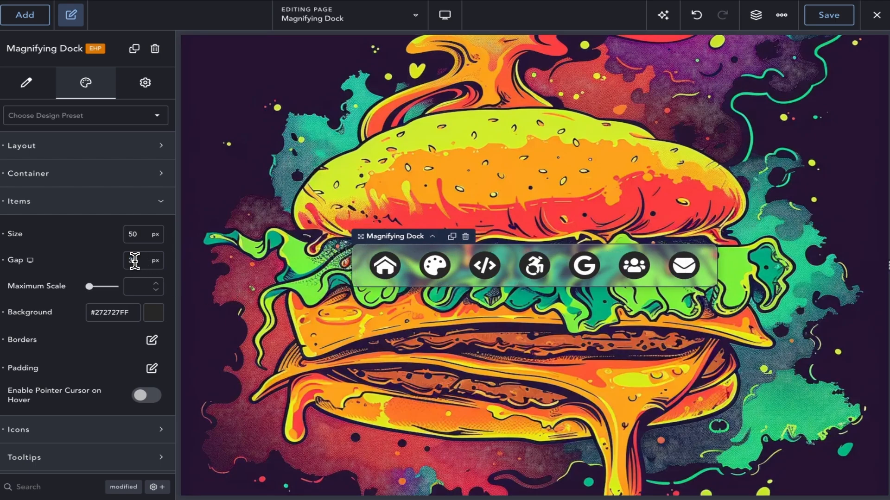
type("30")
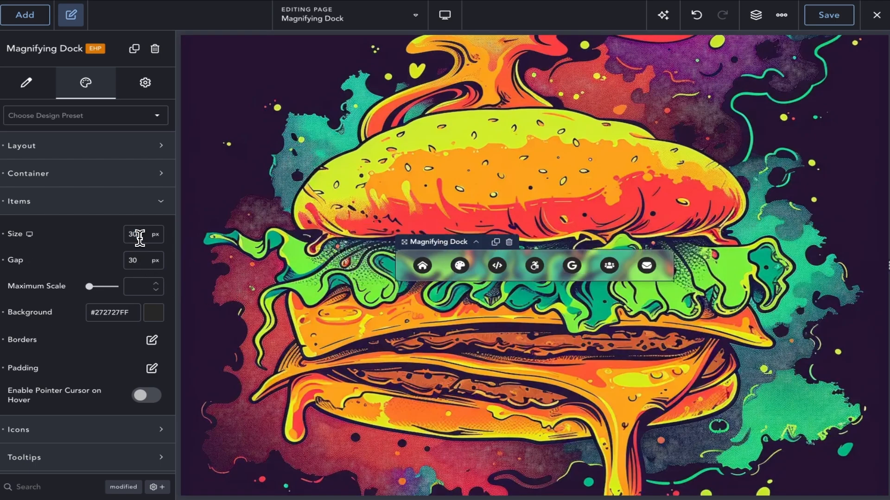
type("0")
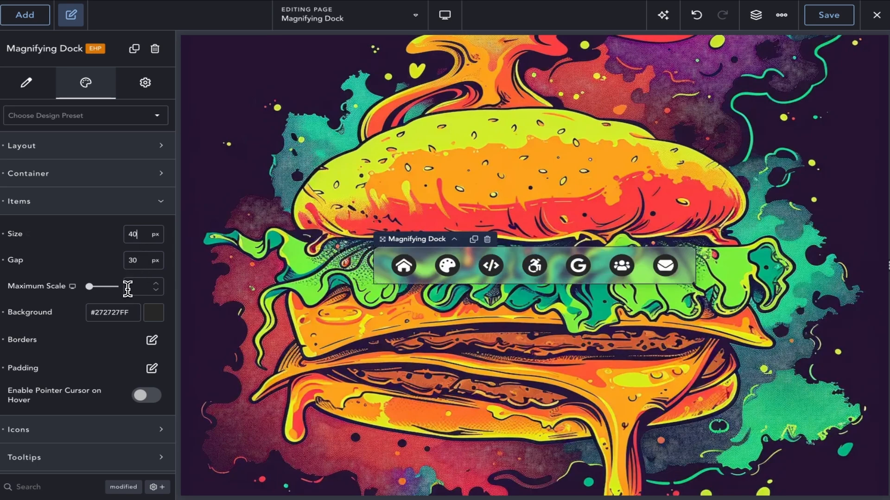
Step: Try a maximum scale of 3.1 on the dock items and reset it to the default
left_click_drag(88, 284, 106, 287)
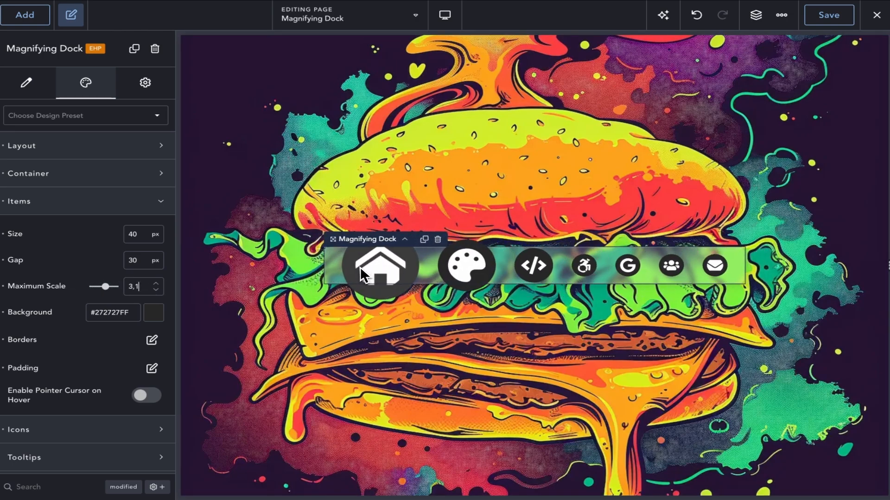
left_click(4, 287)
Step: Set the dock items' normal background to solid red #CC2828
left_click(153, 313)
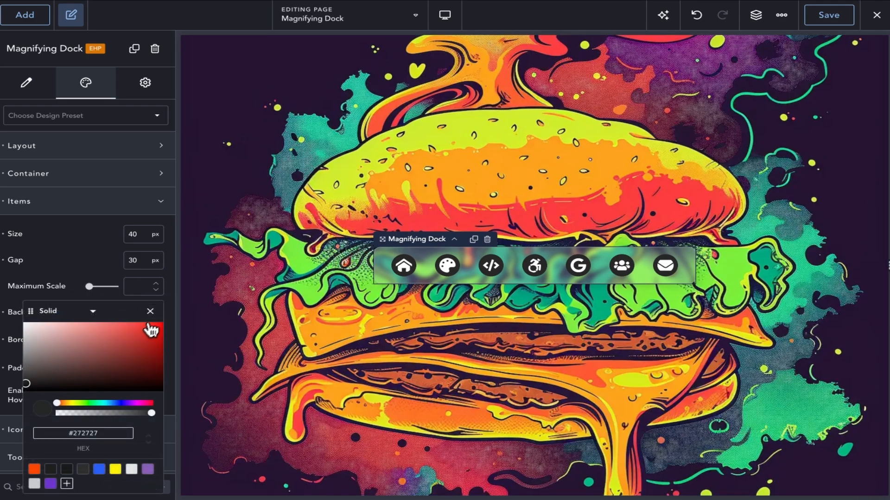
left_click(138, 338)
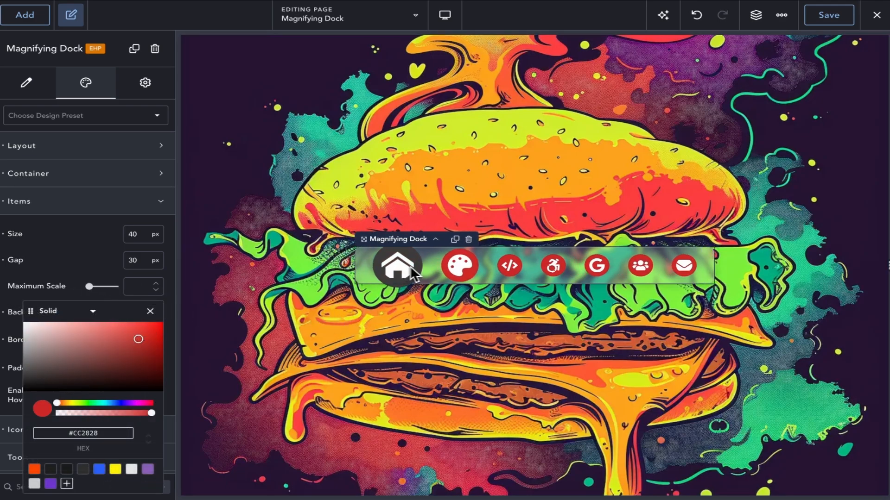
left_click(69, 299)
Step: Set the dock items' hover-state background to solid blue #2D4890
left_click(61, 315)
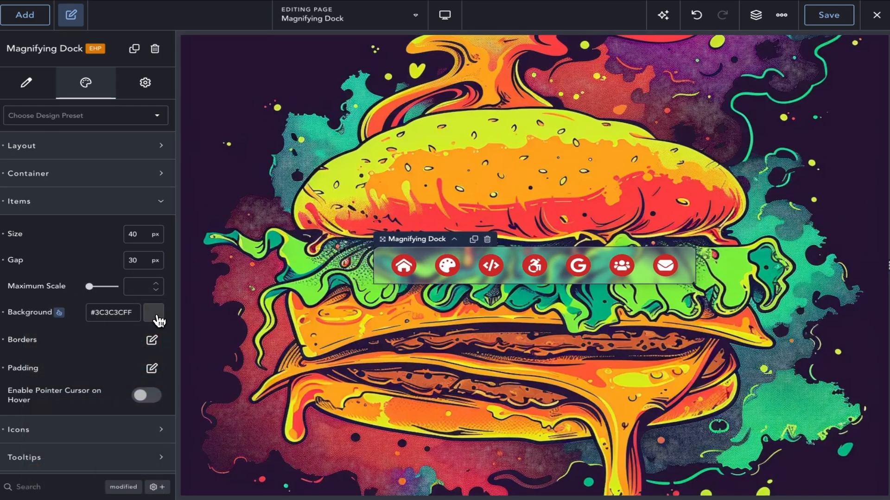
left_click(155, 313)
left_click(122, 355)
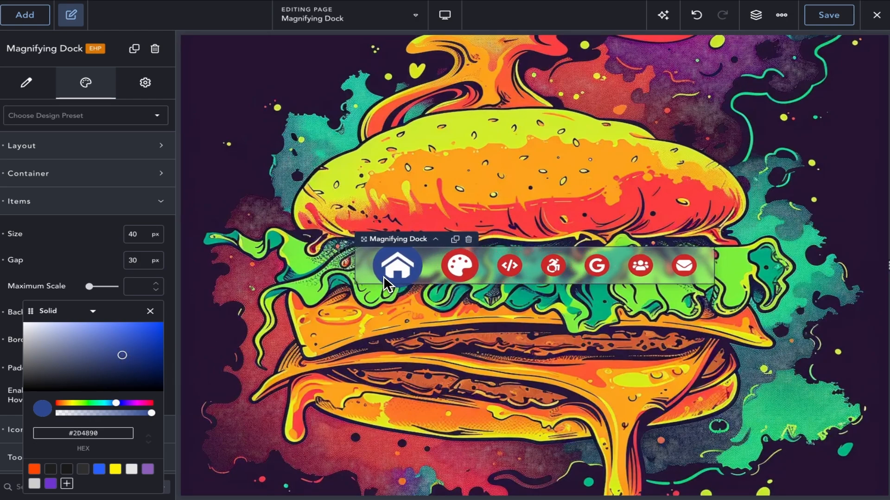
left_click(84, 272)
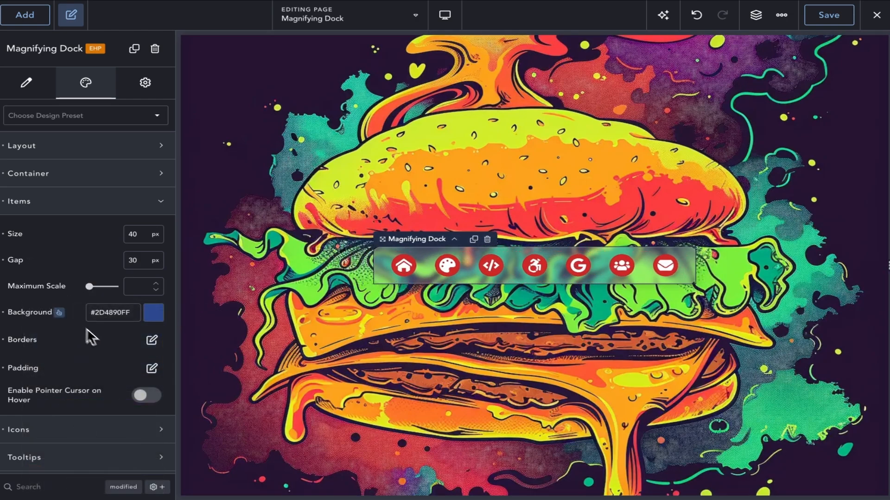
Step: Set the dock items' border radius to 4 px
left_click(151, 341)
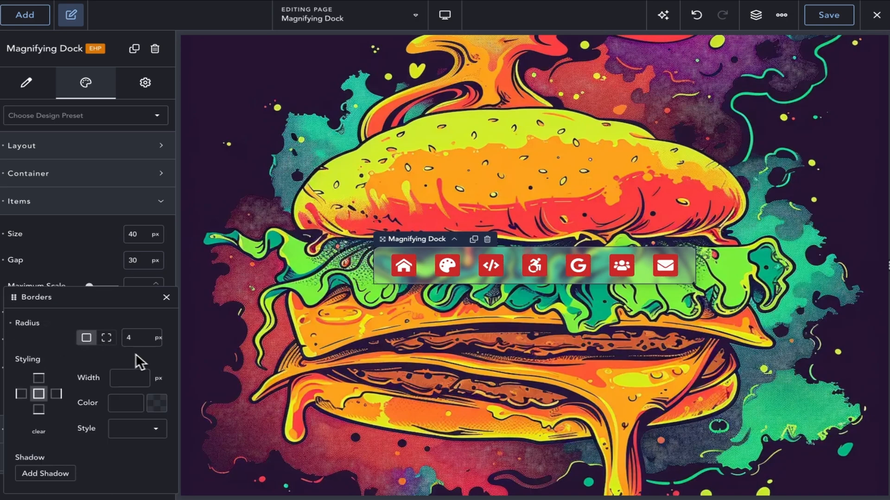
left_click(99, 273)
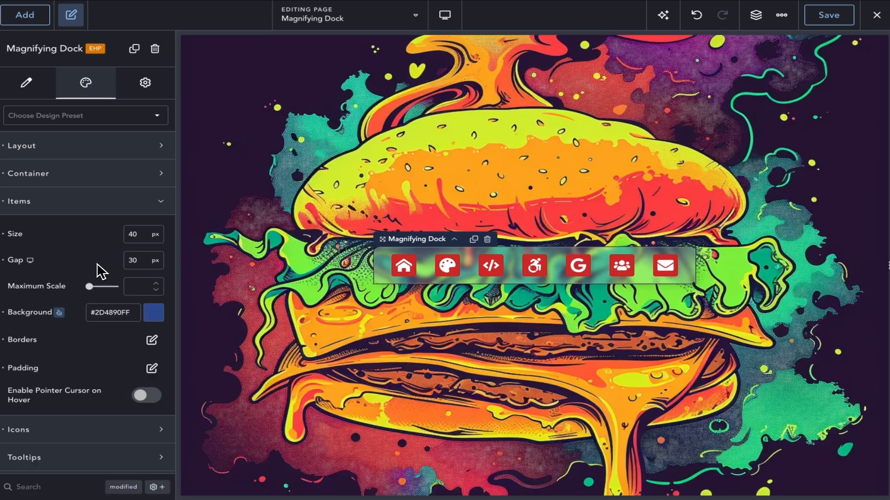
Step: Set the dock items' padding to 6 px on all sides after trying 3 px
left_click(152, 368)
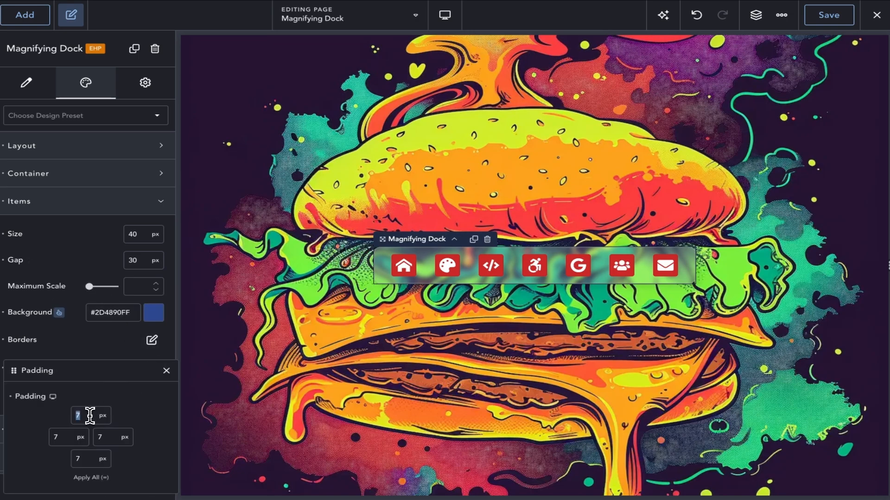
type("3")
left_click(84, 478)
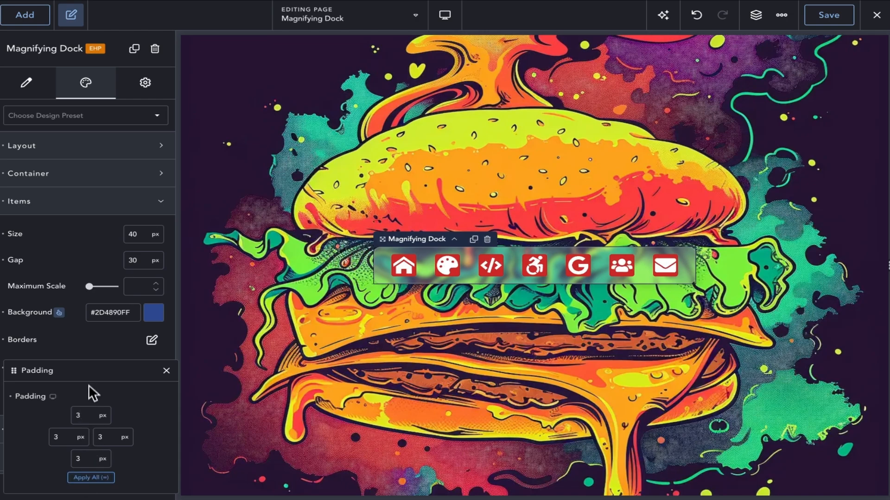
left_click(90, 417)
type("6")
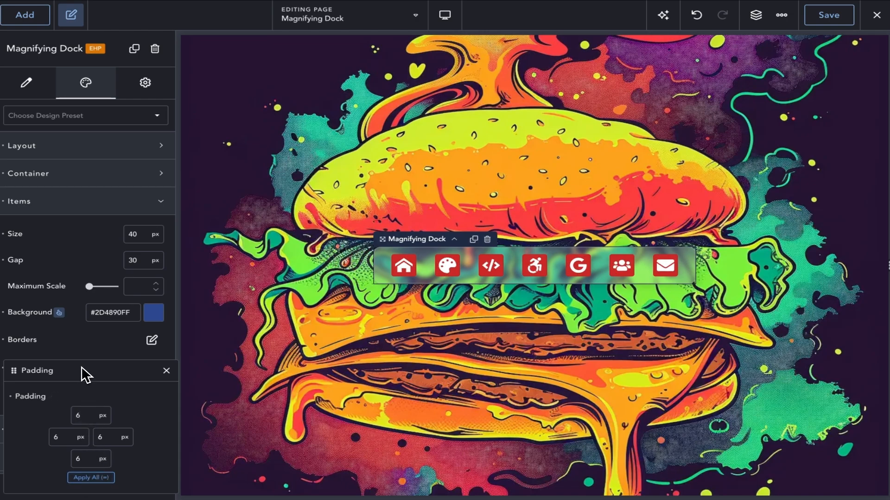
left_click(86, 348)
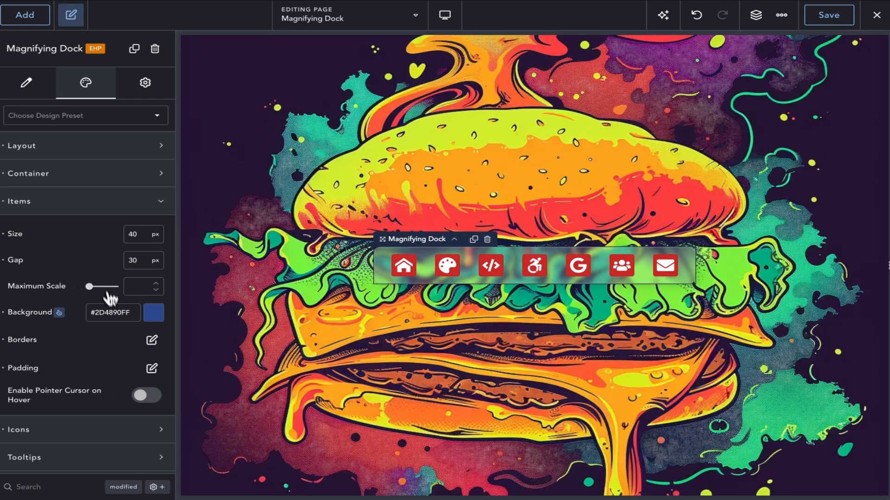
Step: Enable the pointer cursor on hover for the dock items
left_click(146, 396)
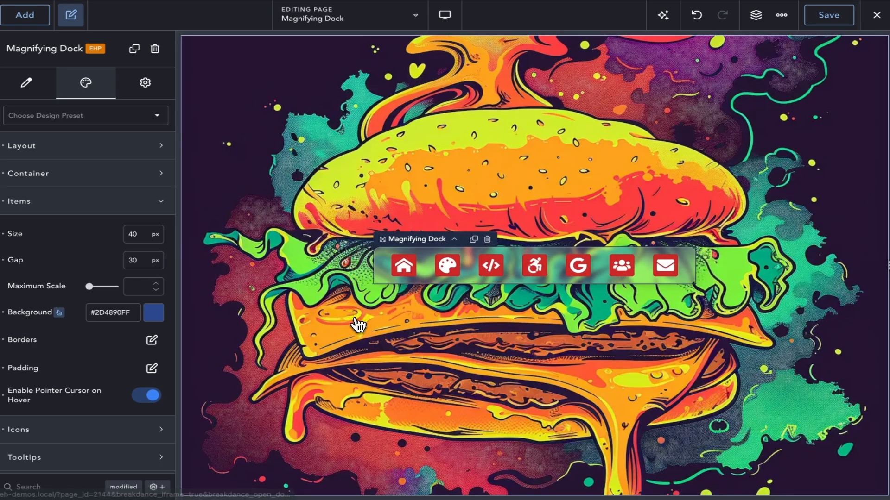
left_click(101, 204)
Step: Set the dock icons' colour to green #28D8AB
left_click(106, 230)
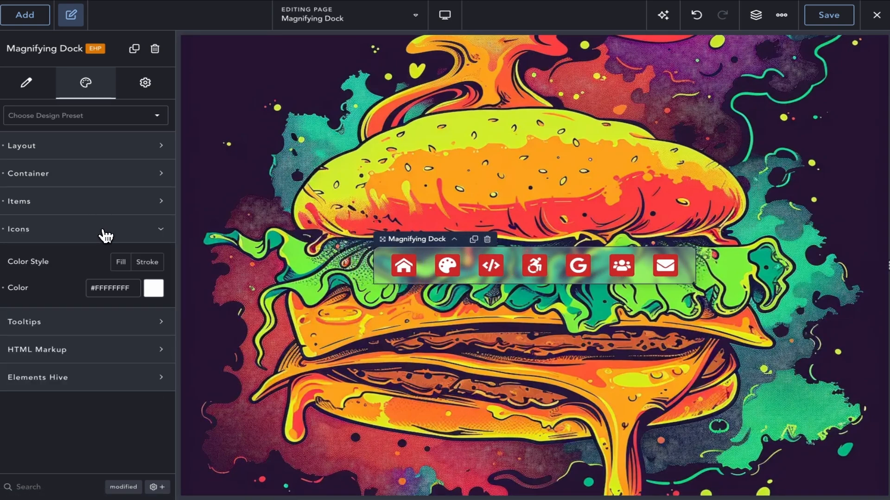
left_click(154, 289)
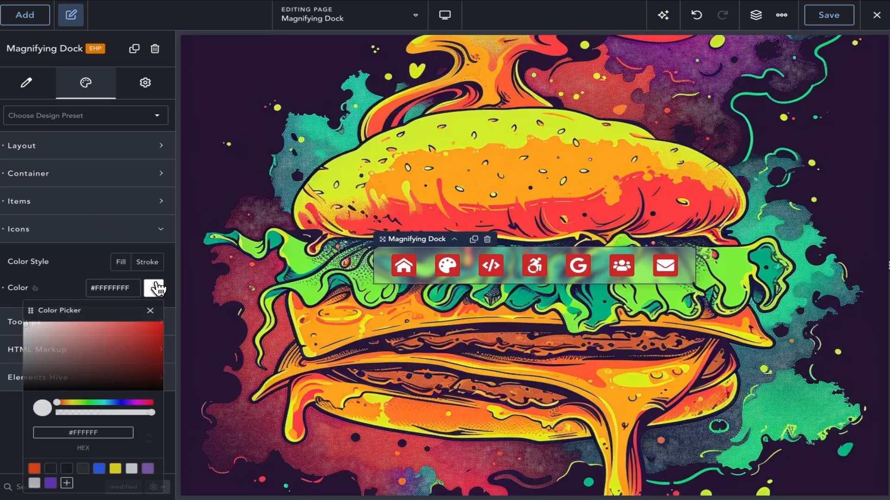
left_click(140, 335)
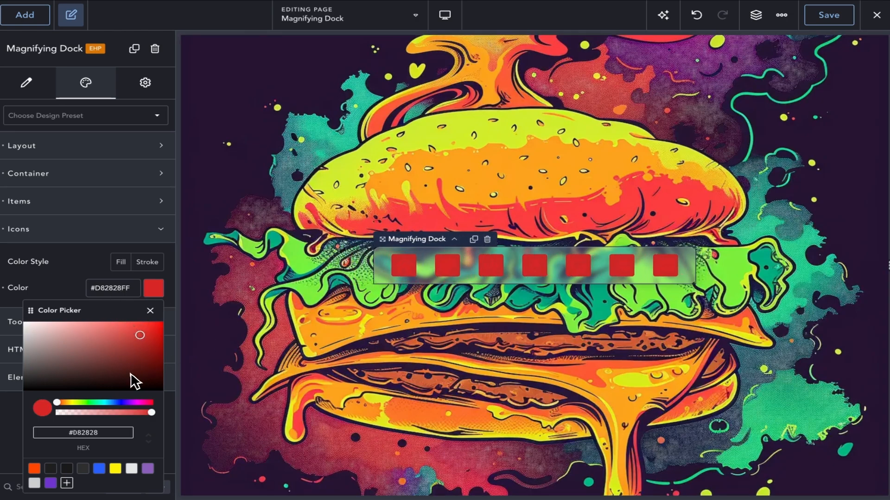
left_click_drag(113, 400, 102, 403)
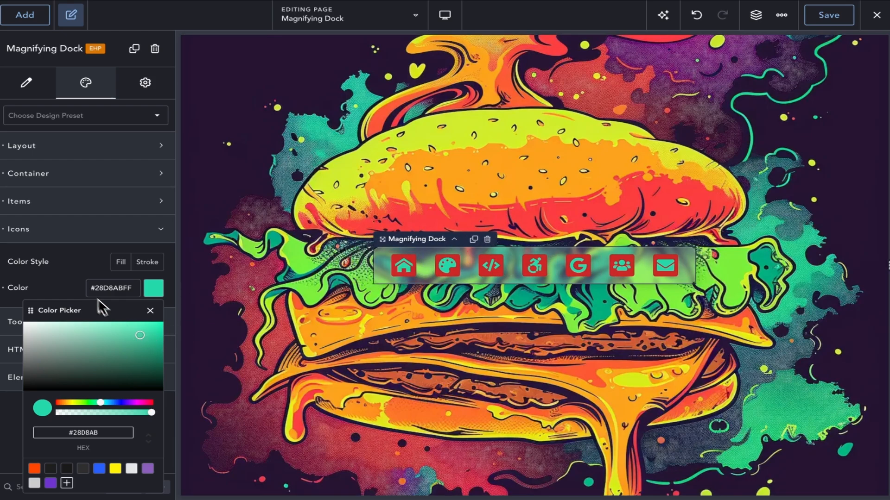
left_click(80, 278)
Step: Try the Stroke colour style on the dock icons, then set it to Fill
left_click(140, 271)
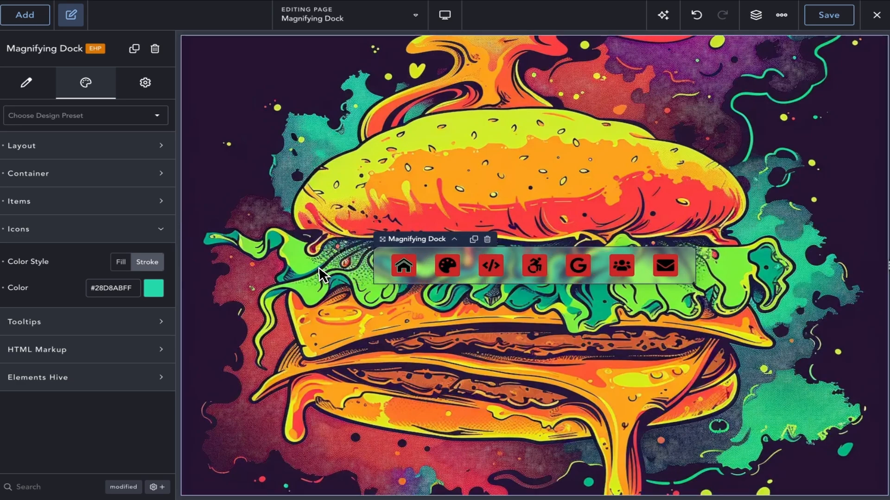
left_click(122, 263)
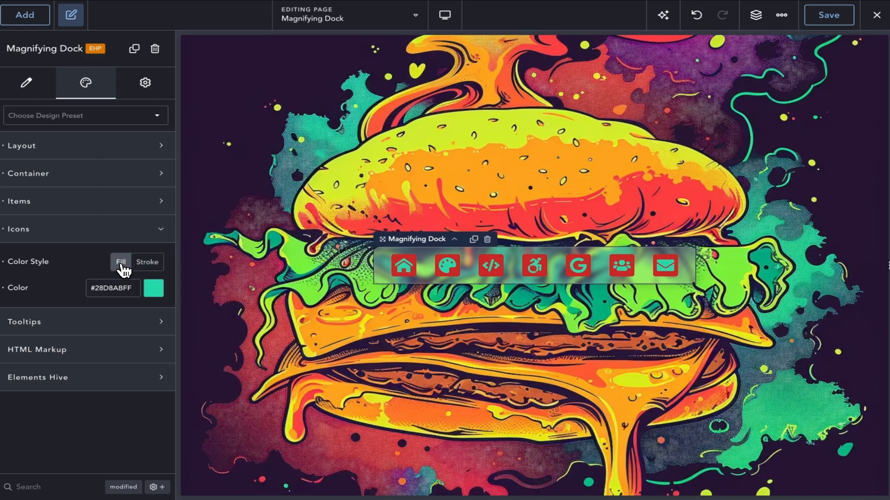
left_click(88, 238)
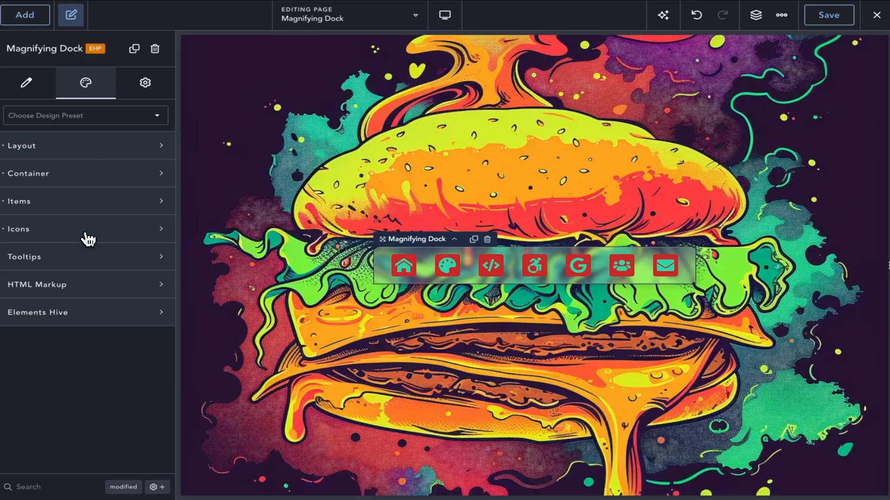
Step: Give the first three dock items the tooltip texts One, Two and Three
left_click(113, 260)
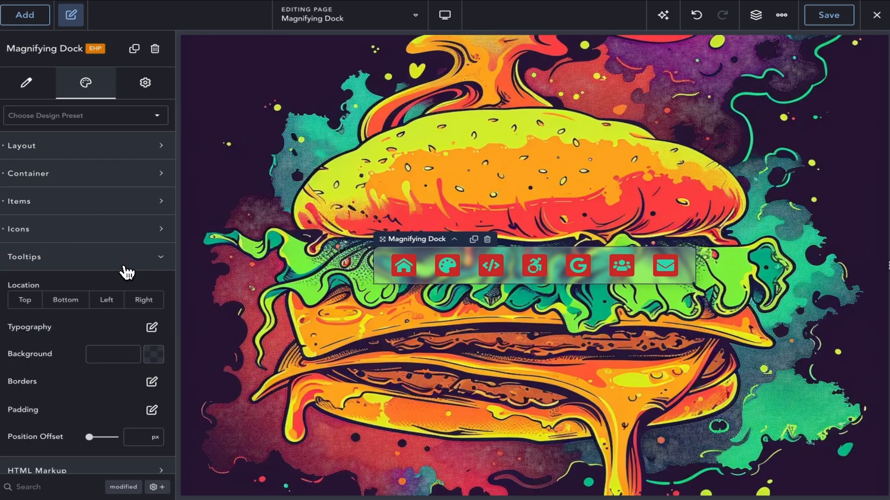
left_click(32, 88)
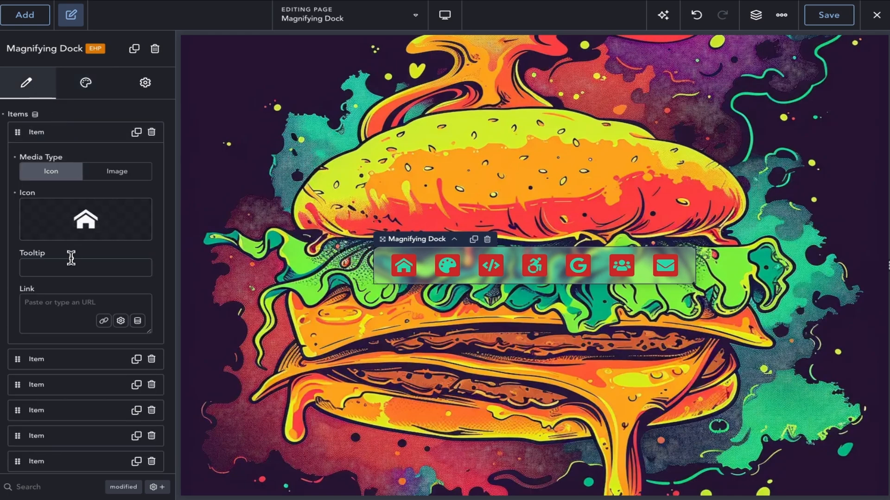
left_click(77, 367)
type("Two")
left_click(73, 384)
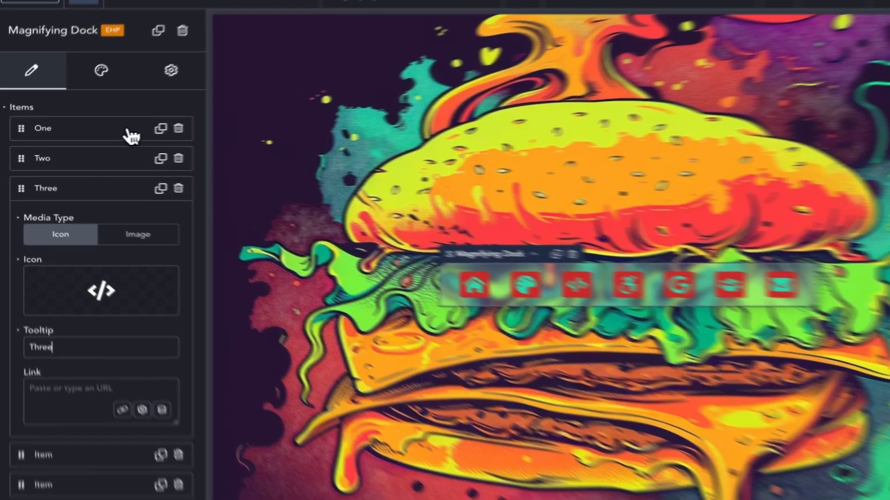
Step: Set the tooltips' background to light grey #D6D5DA and their padding to 4 px on all sides
left_click(85, 82)
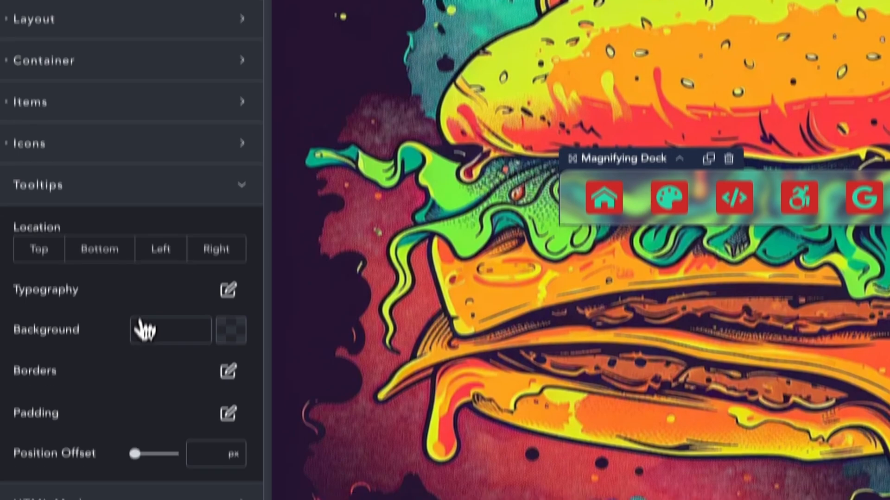
left_click(144, 330)
left_click(57, 306)
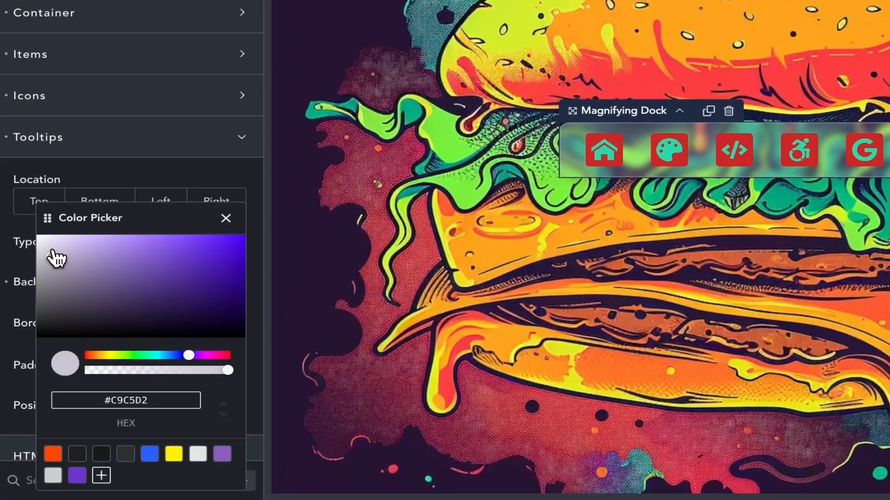
left_click(23, 258)
left_click(228, 363)
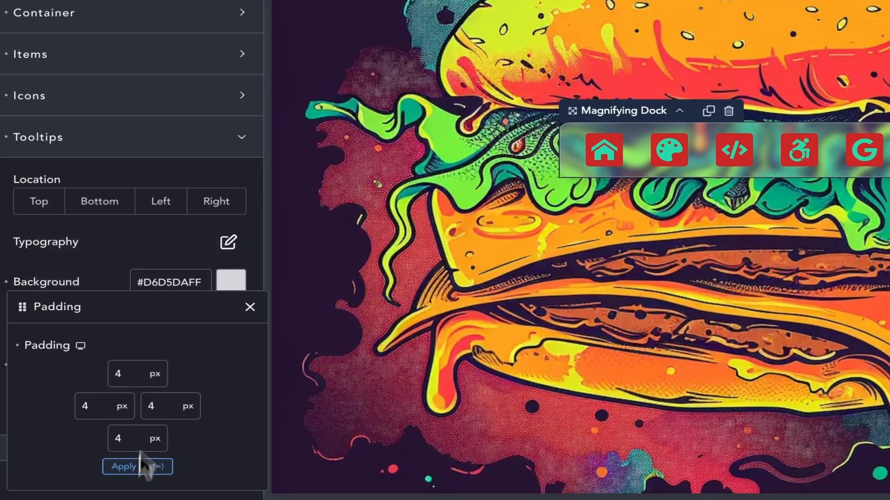
left_click(123, 243)
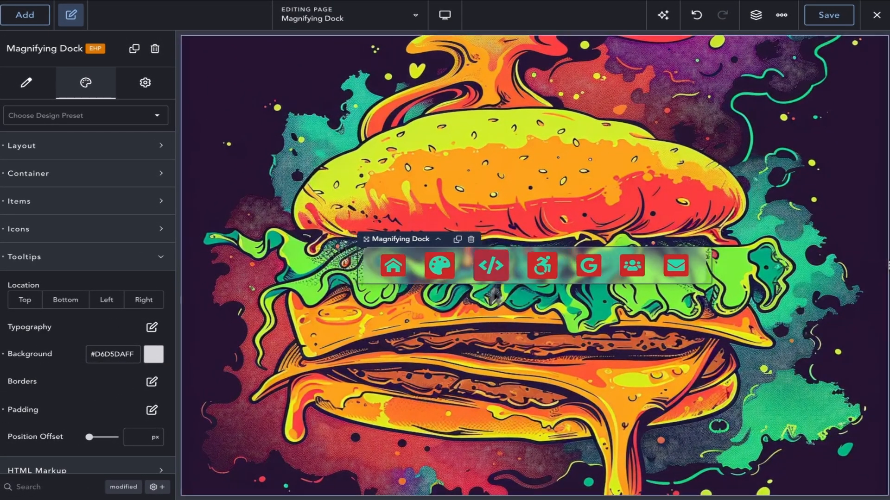
Step: Try the tooltips at the Top and Bottom locations
left_click(39, 304)
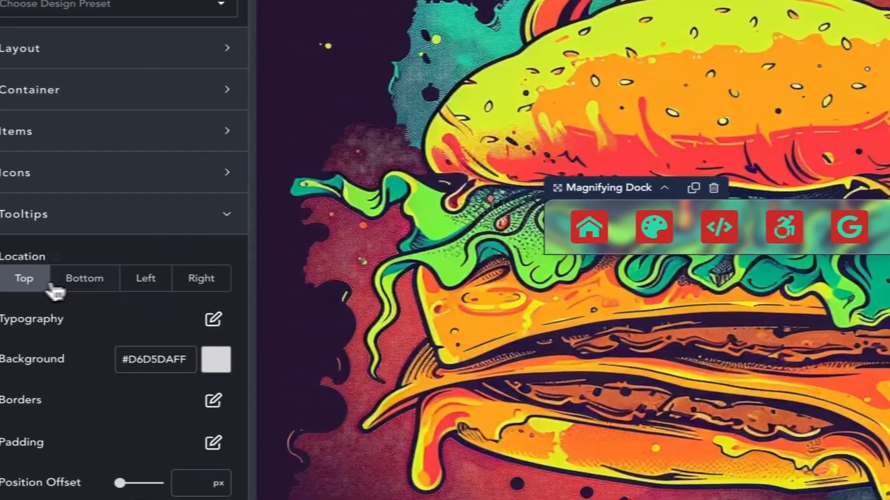
left_click(96, 278)
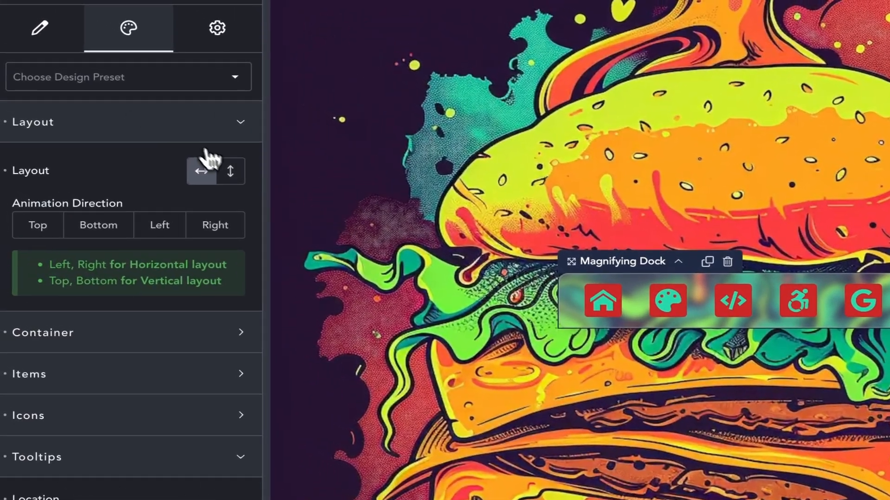
Step: Switch the dock to the vertical layout and try the tooltips at the side locations, ending on Right
left_click(234, 174)
left_click(190, 131)
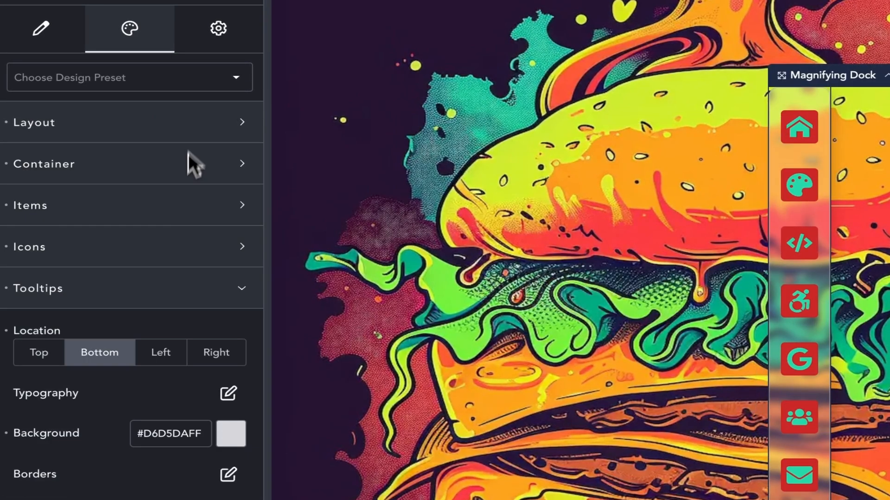
left_click(170, 354)
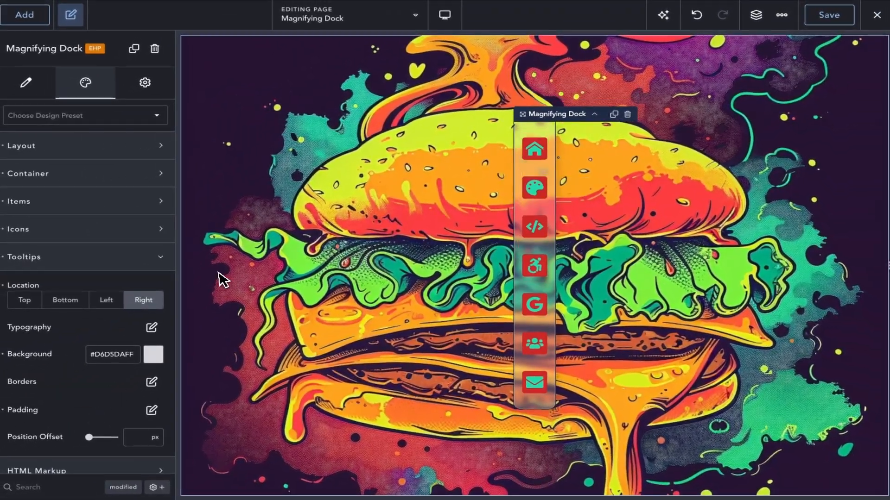
Step: Set the tooltips' border radius to 4 px
left_click(150, 384)
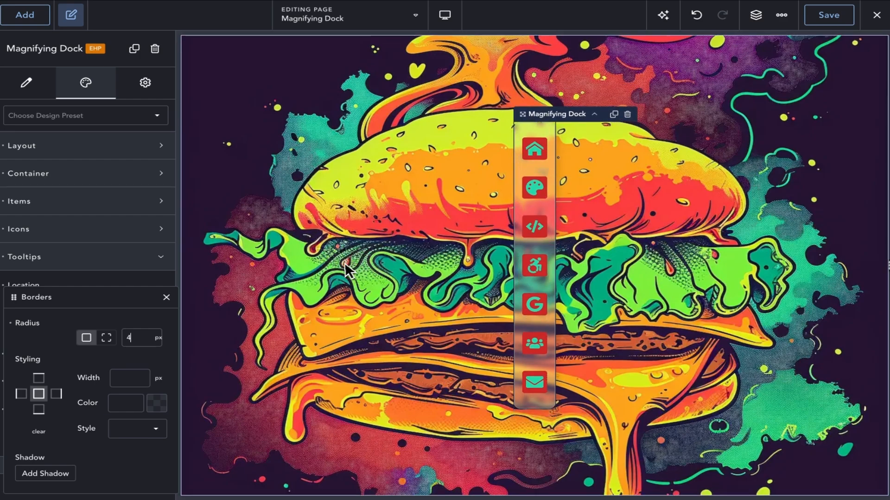
left_click(166, 297)
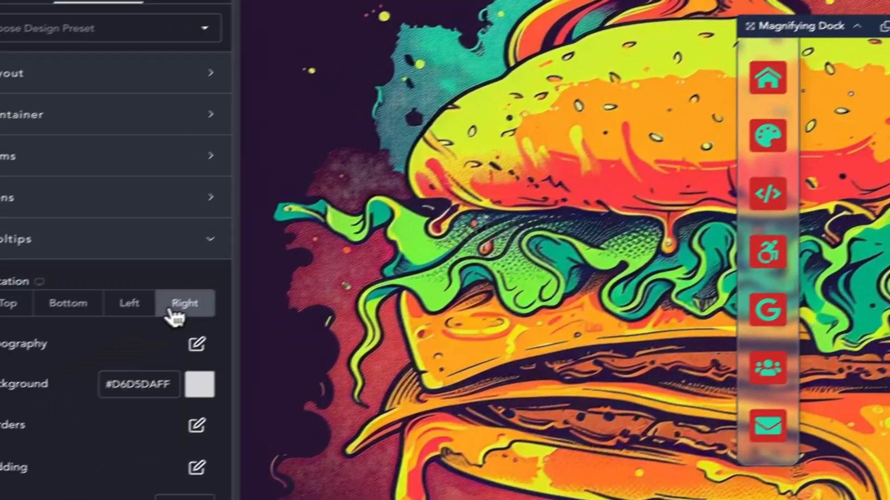
Step: Set the tooltips' location to Top with a 17 px position offset and return the dock to the horizontal layout
left_click(132, 306)
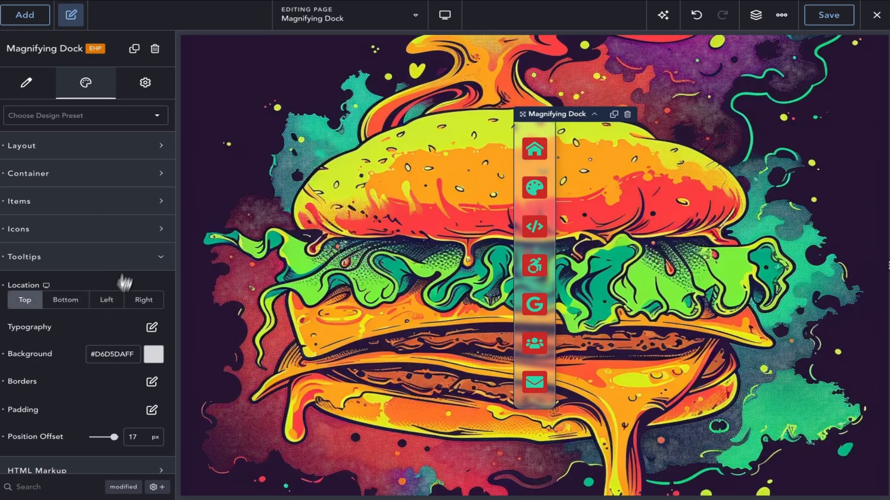
left_click(134, 157)
left_click(135, 180)
left_click(115, 149)
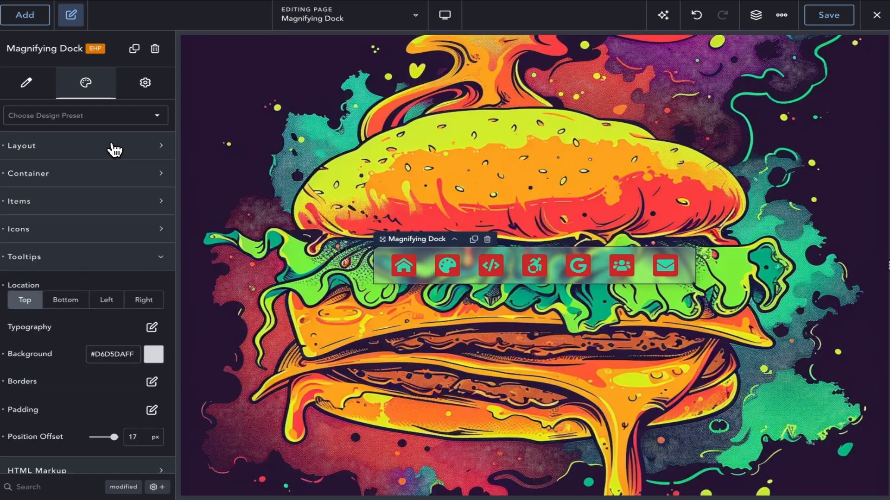
left_click(120, 261)
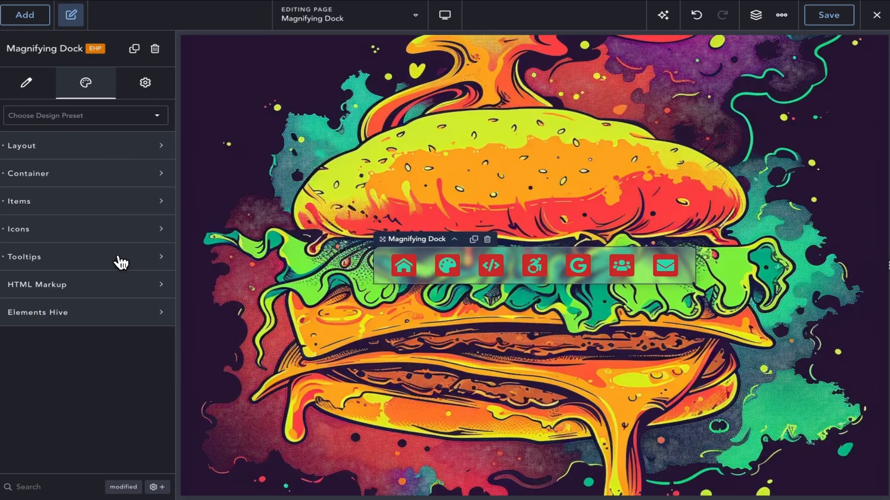
Step: Make the dock's HTML markup use a <nav> tag
left_click(102, 288)
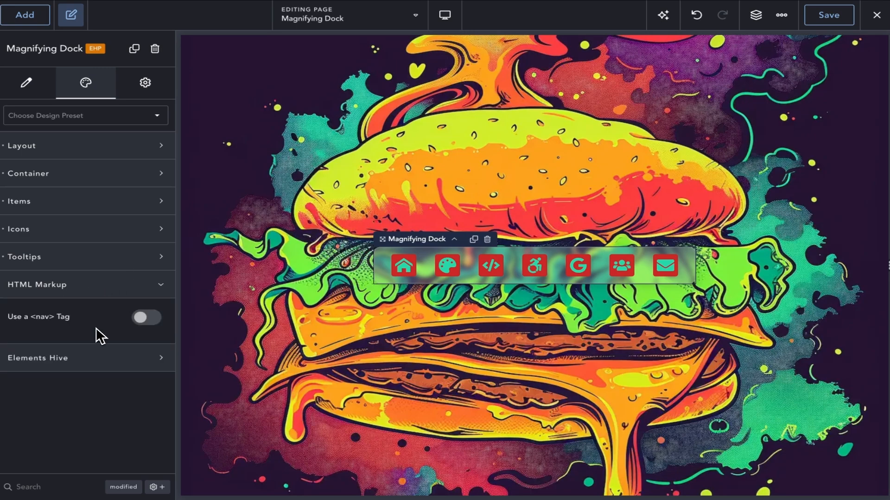
left_click(157, 328)
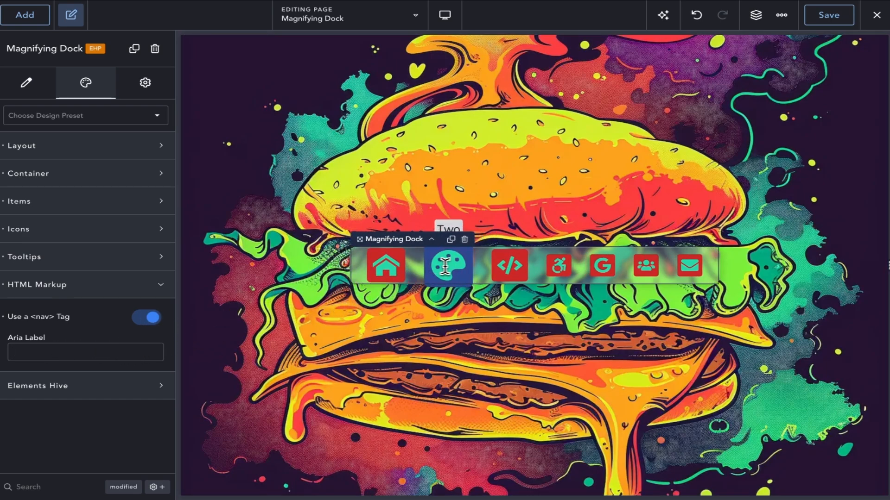
left_click(260, 111)
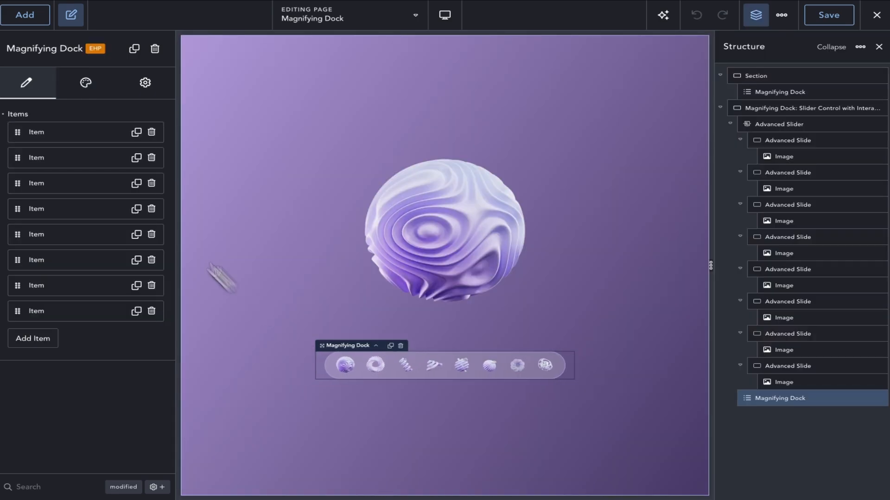
Step: Examine the first three hover interactions of the slider-controlling dock, including their child selector, slide number and target
left_click(145, 82)
left_click(151, 231)
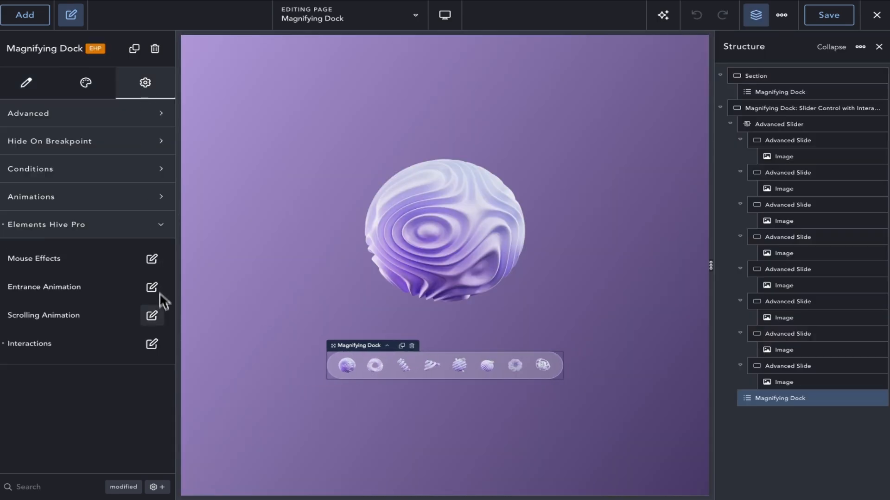
left_click(152, 344)
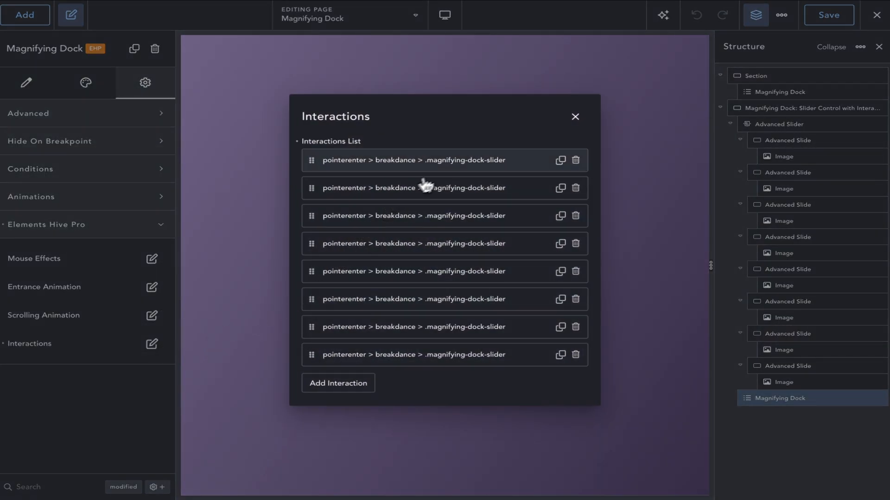
left_click(447, 173)
scroll(446, 277, "down", 5)
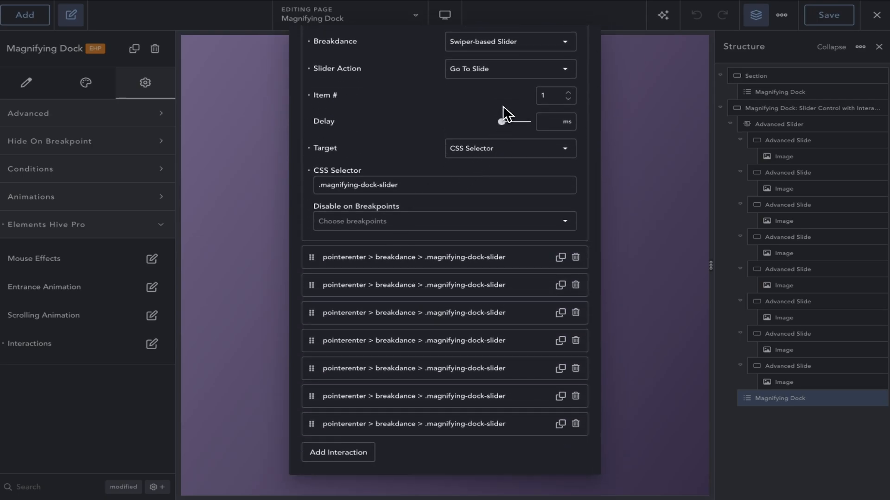
left_click(445, 257)
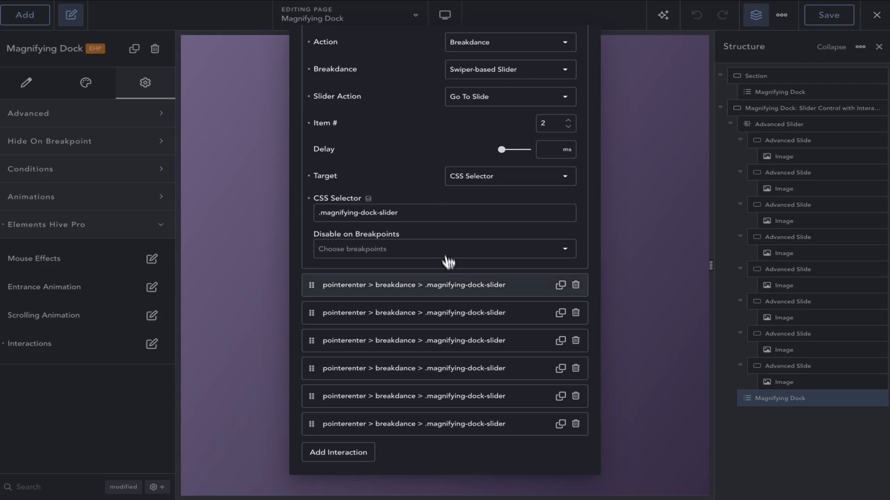
left_click(451, 285)
scroll(450, 165, "up", 4)
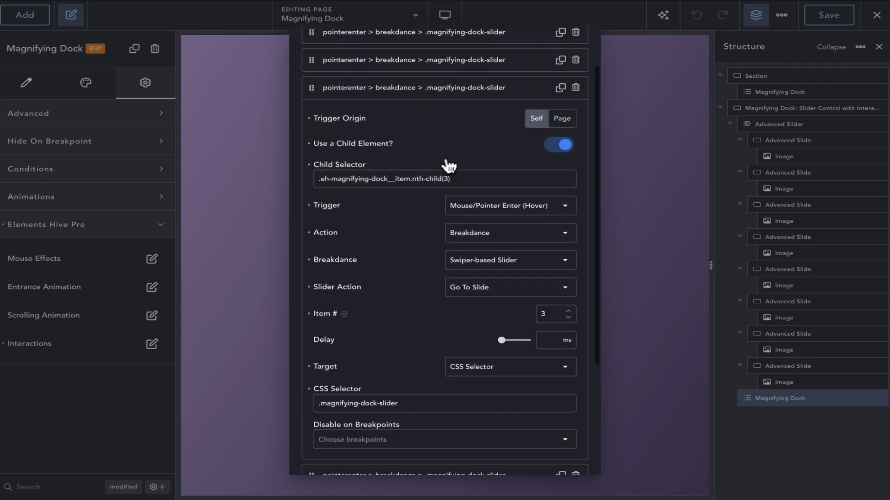
left_click(637, 90)
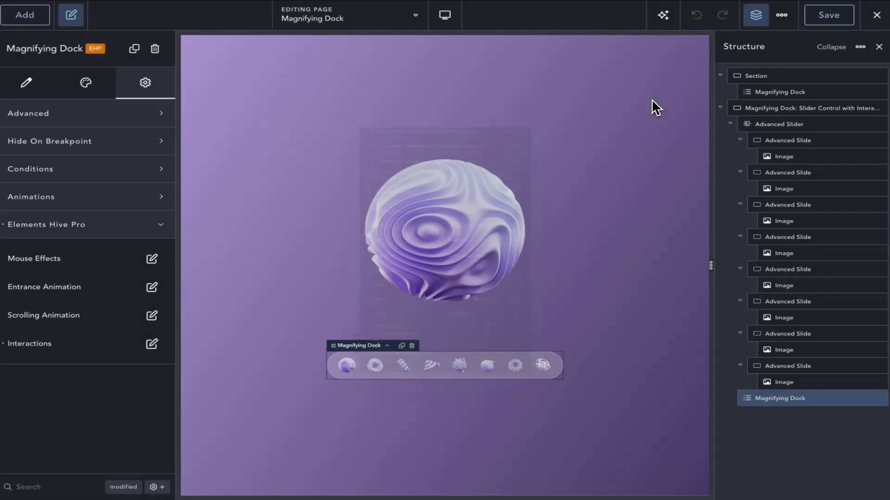
Step: View the page on the front end down to the section where the dock controls the slider
left_click(857, 42)
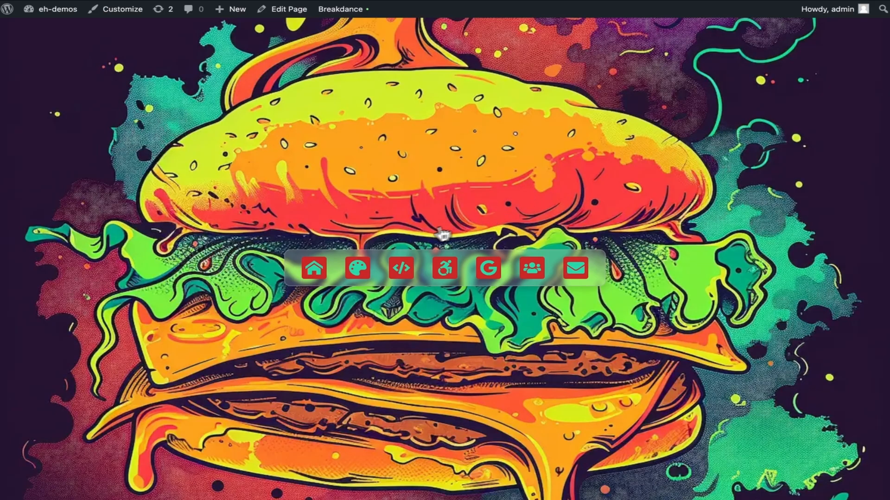
scroll(445, 234, "down", 5)
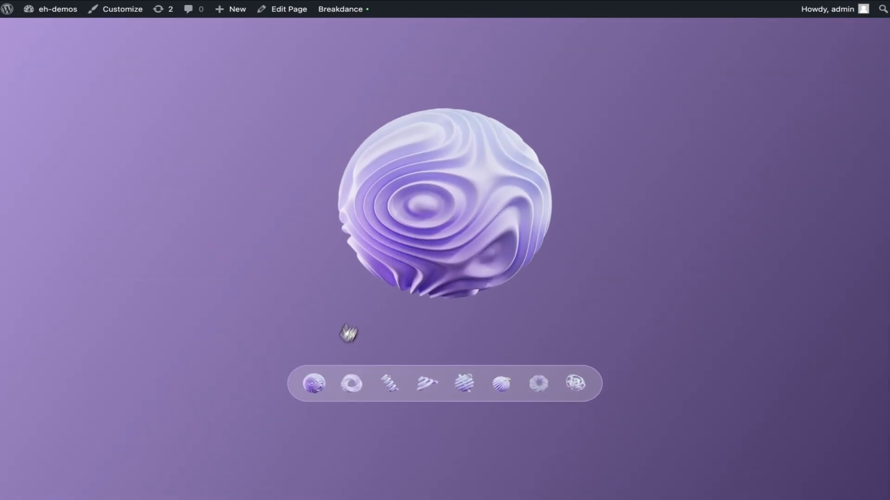